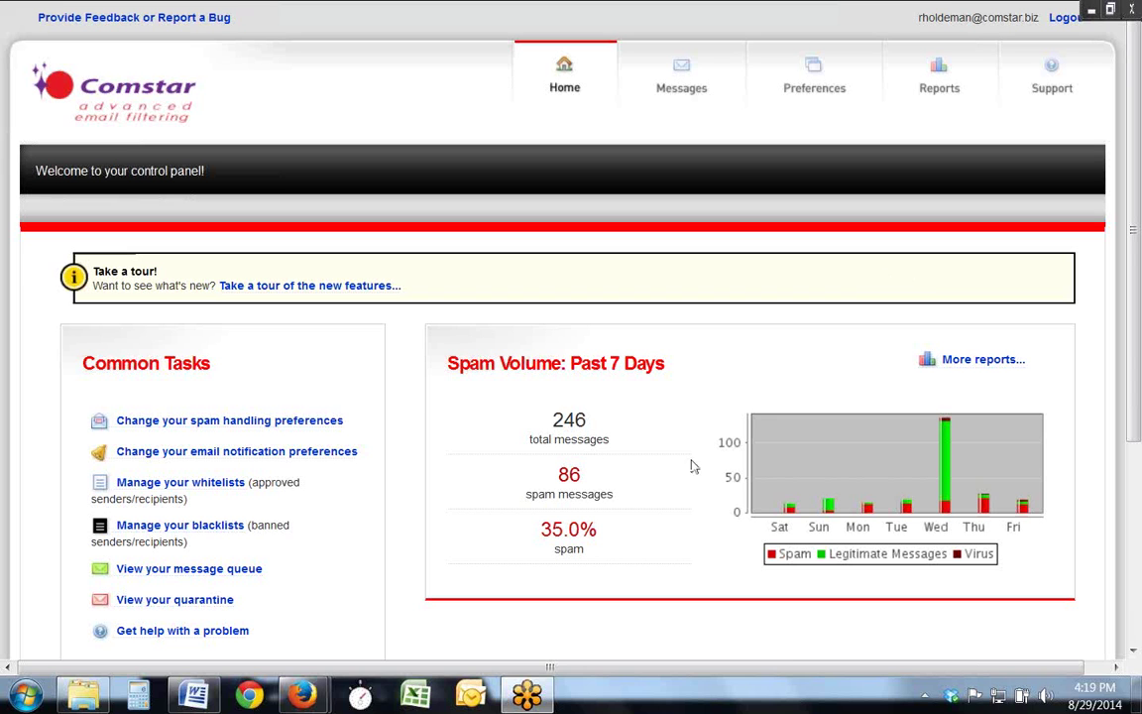
- In the Junk Mail Quarantine, check the App Store and Kenosha Area Chamber of Commerce messages
click(297, 432)
click(682, 79)
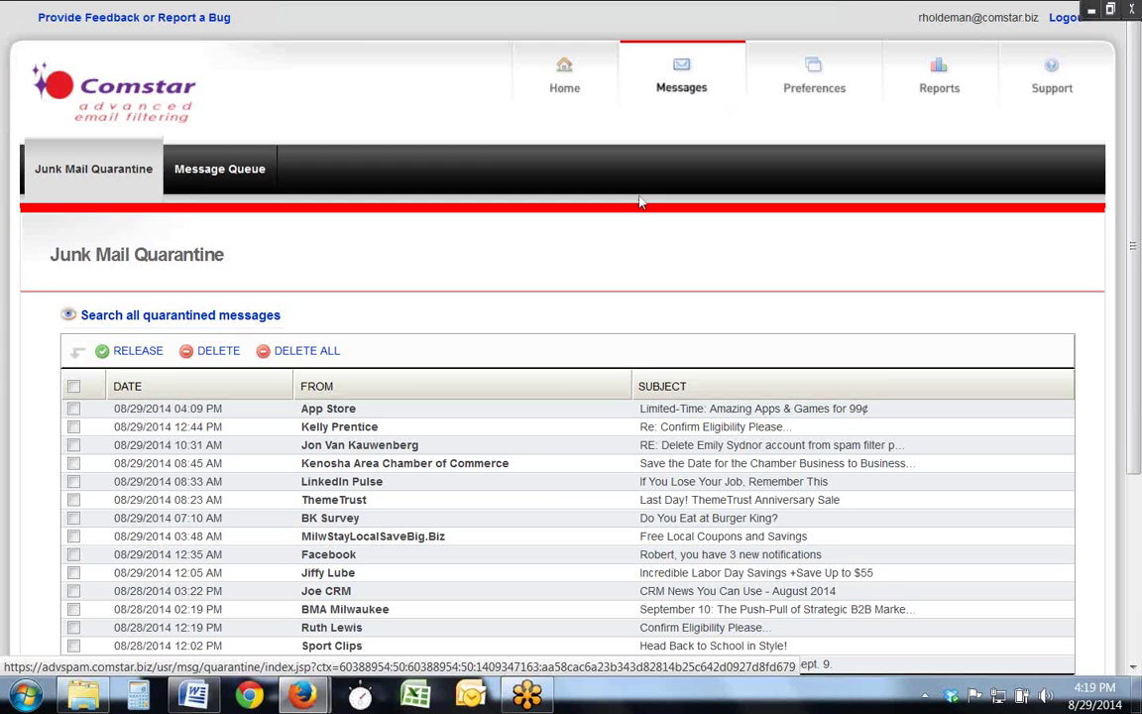
click(73, 408)
click(74, 463)
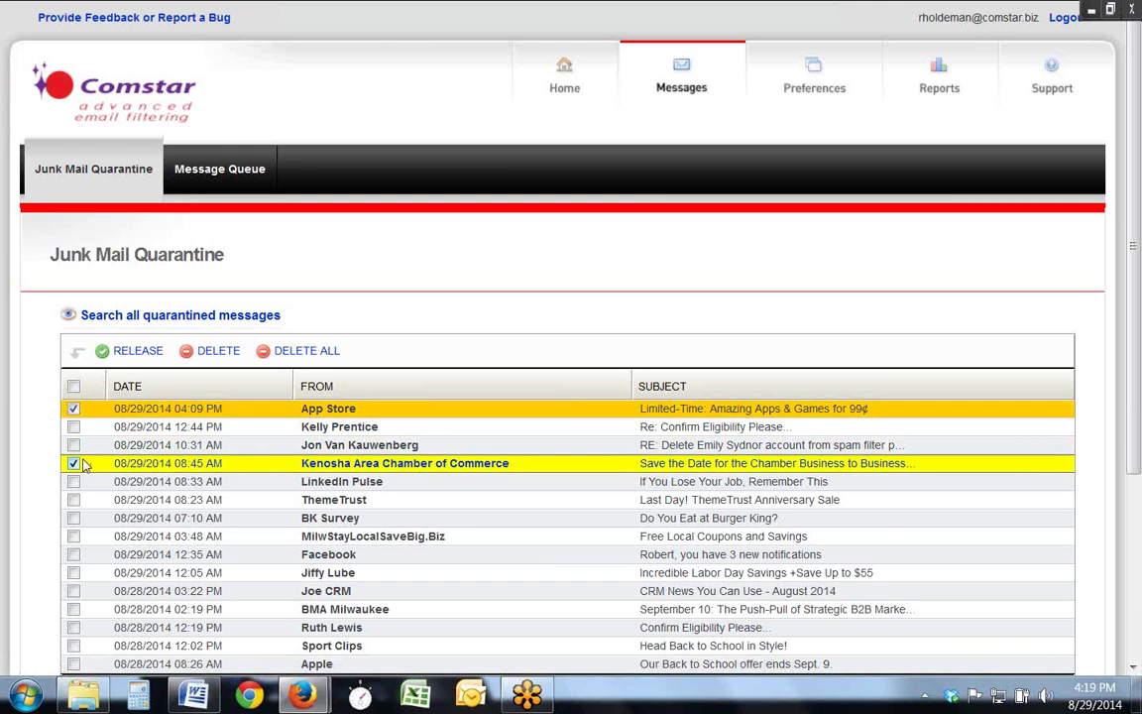
- Read the Kenosha Chamber Business to Business Expo message, then return to the quarantine list
click(346, 473)
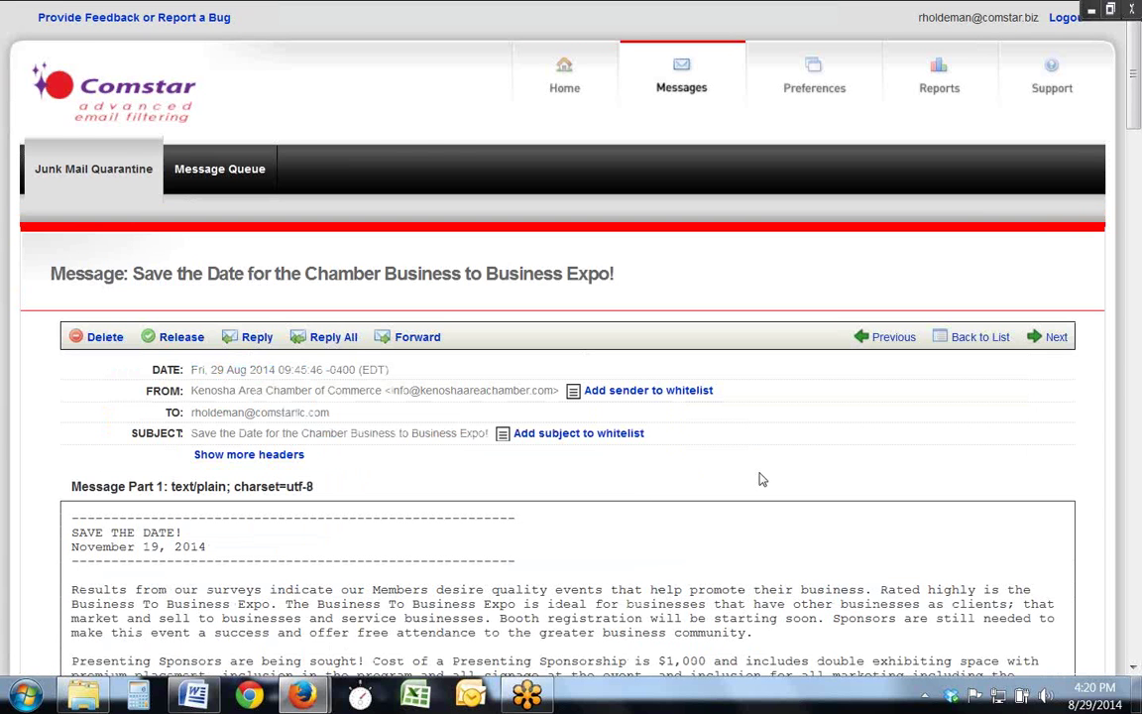
scroll(764, 477, down, 2)
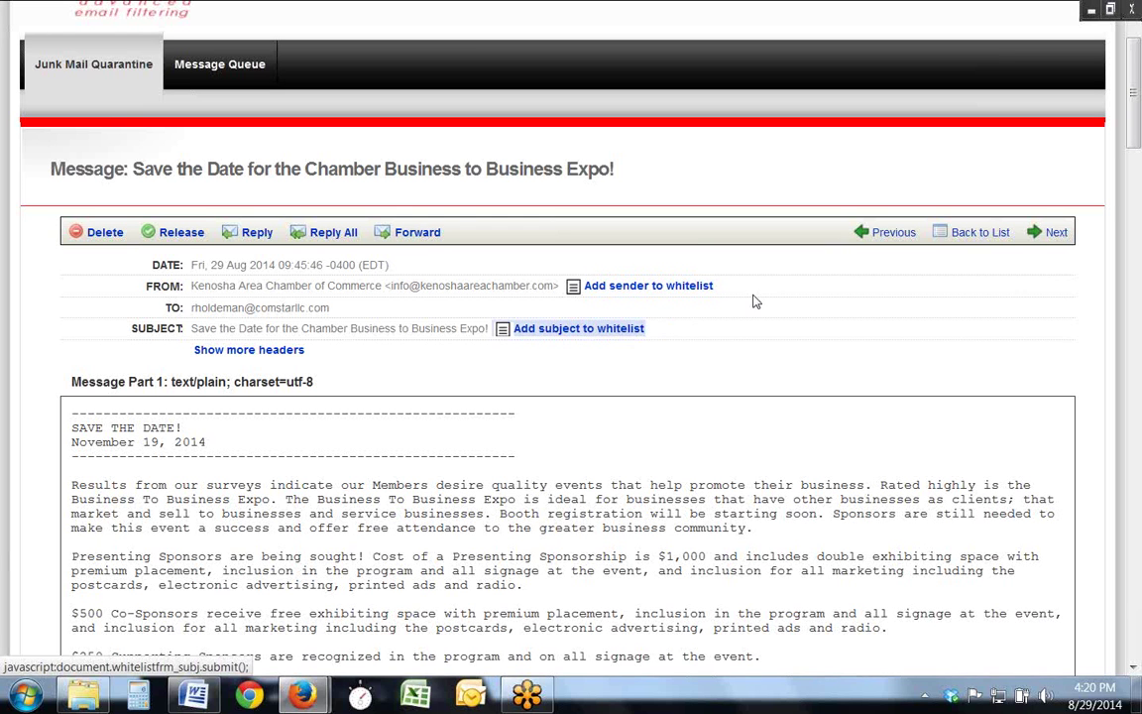
click(961, 239)
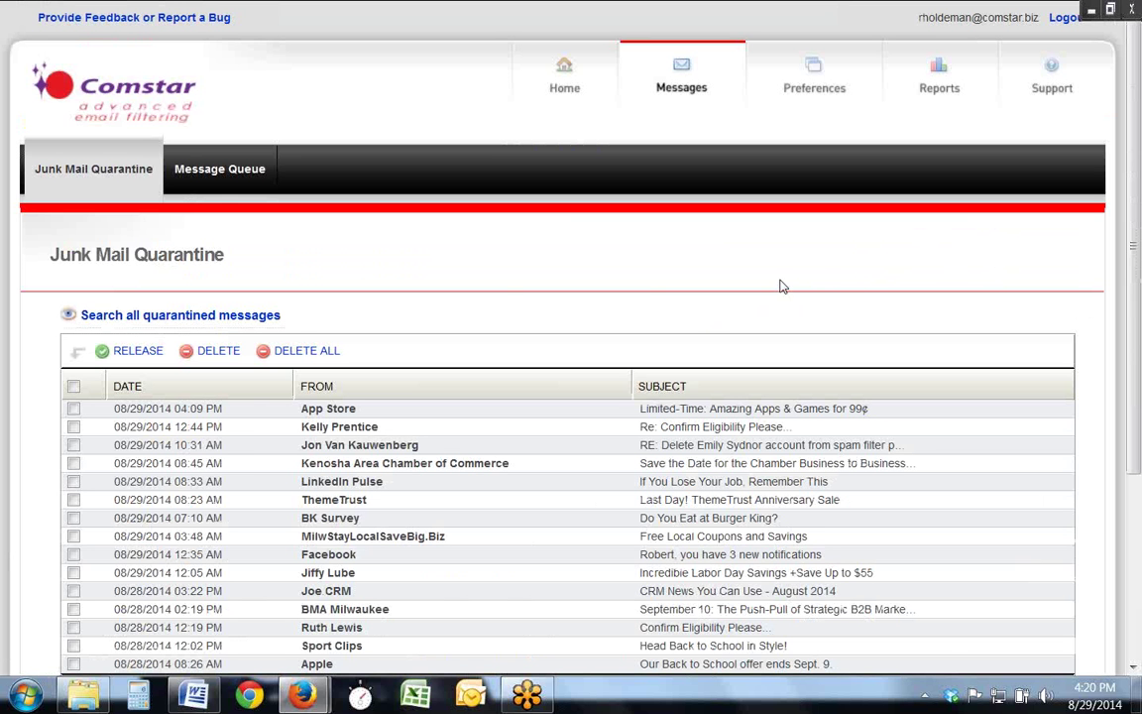
click(236, 317)
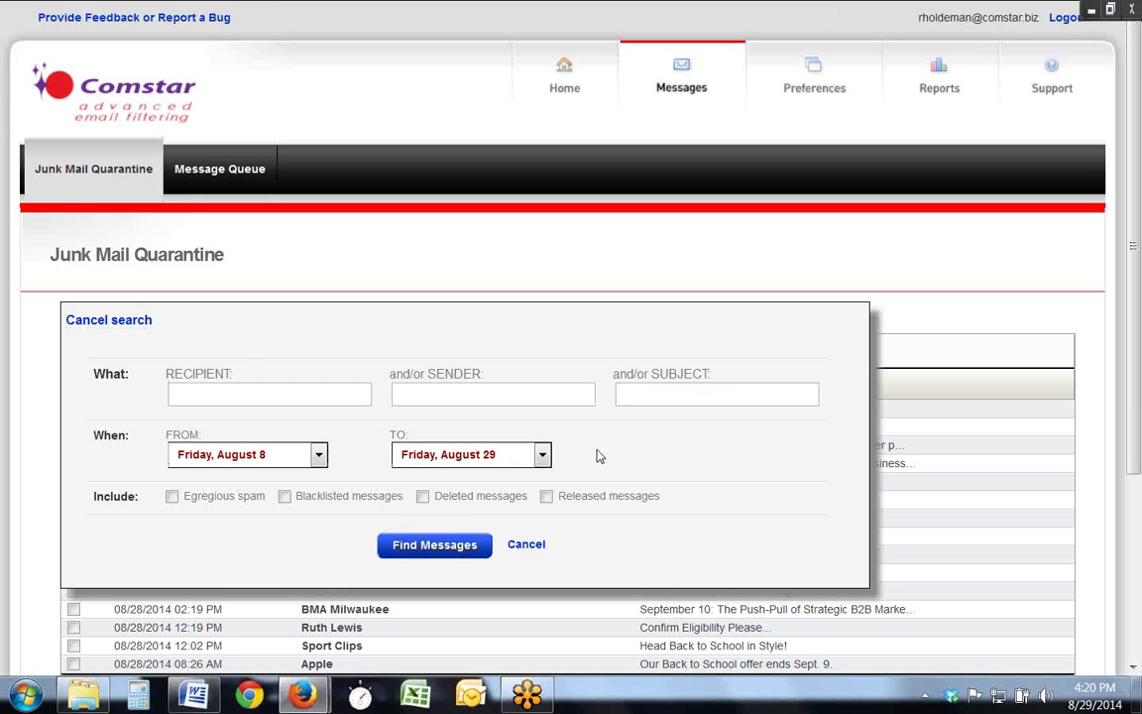
click(526, 545)
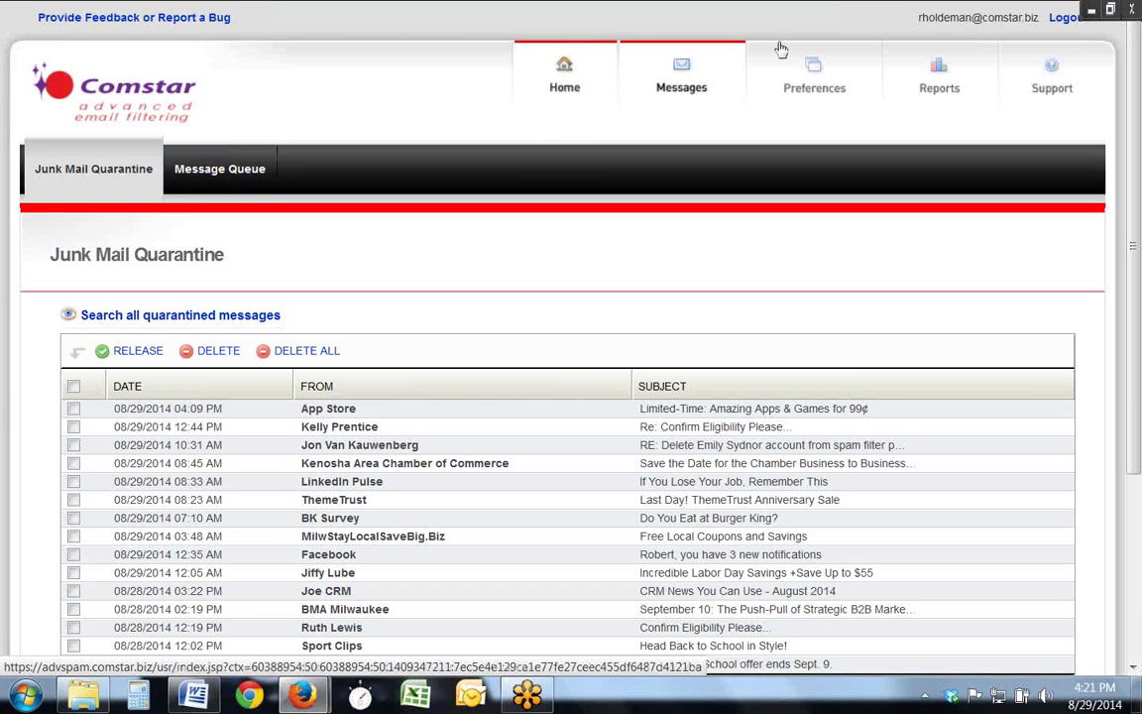
click(814, 69)
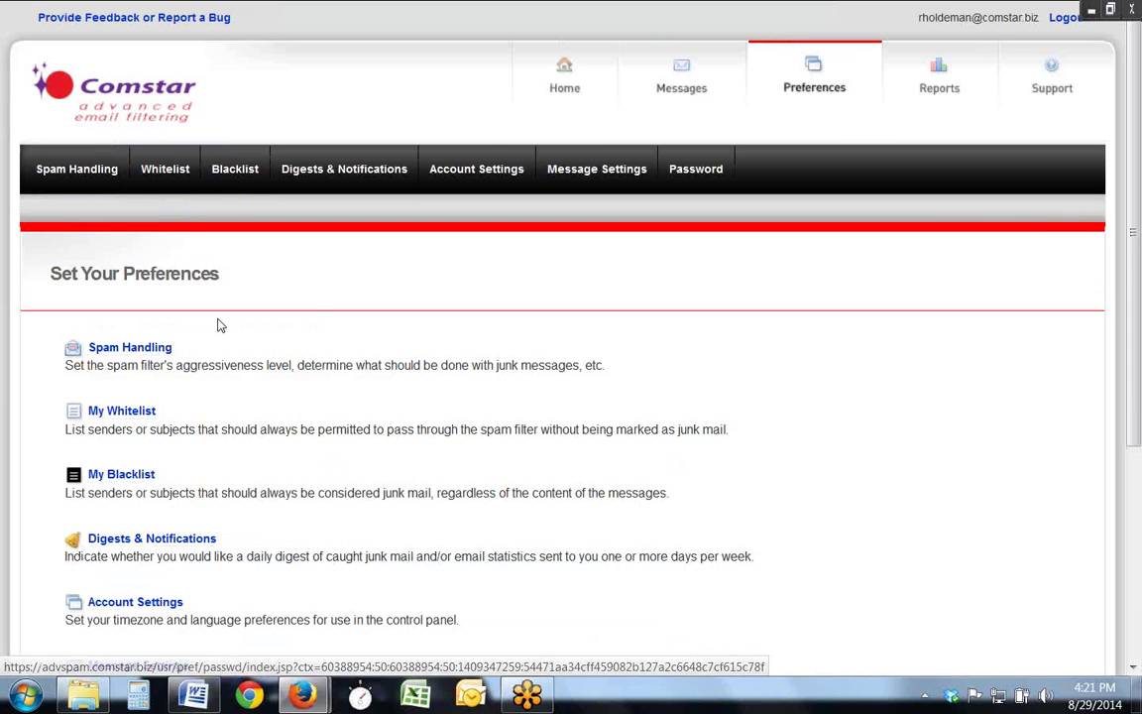
- View the Set Anti-Spam Aggressiveness setting under Spam Handling, currently Low
click(165, 354)
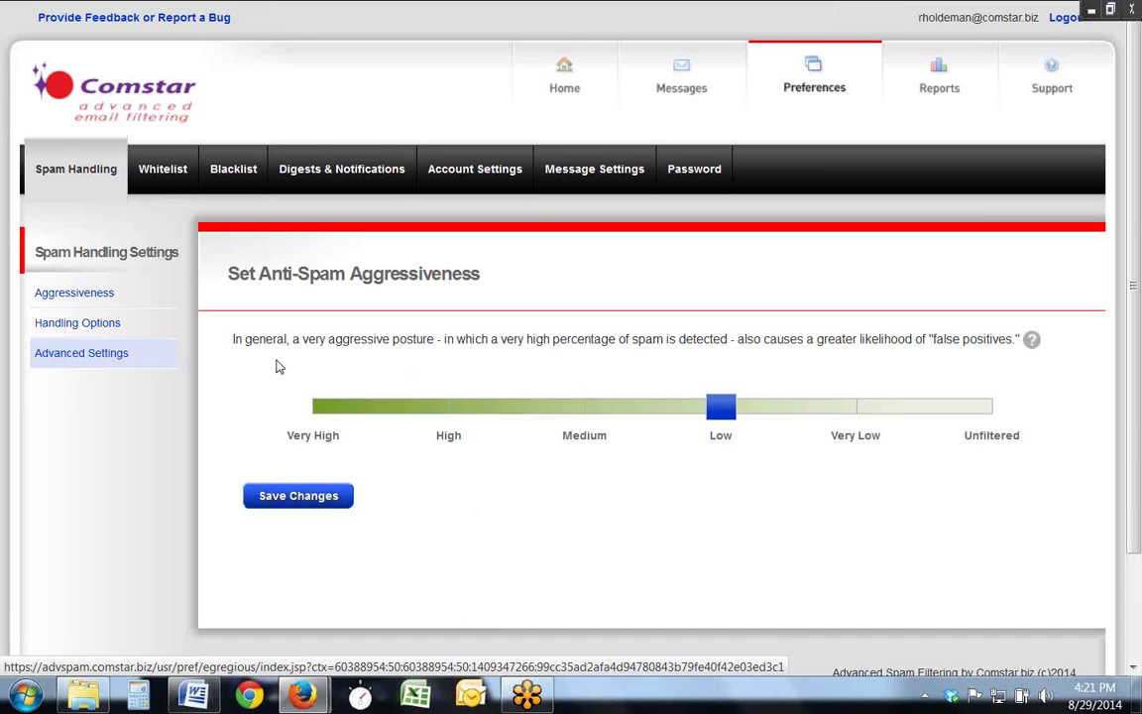
mouse_move(721, 407)
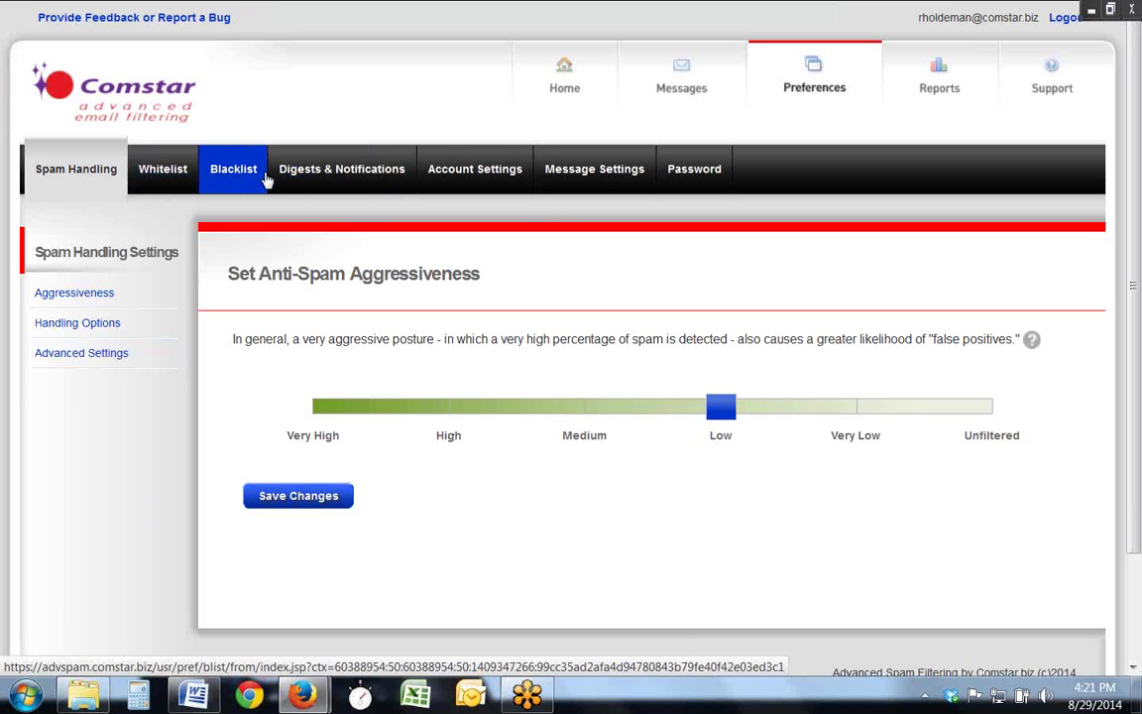
click(346, 175)
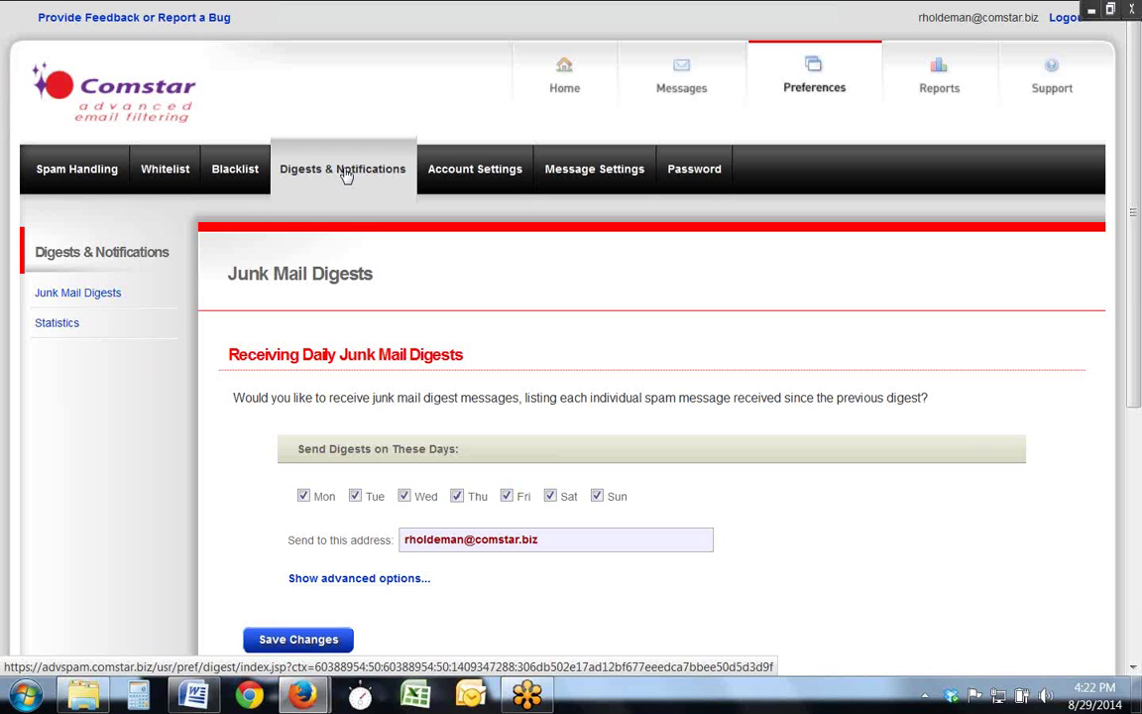
- Expand the advanced digest options and review the daily digest Time of Day settings
click(328, 578)
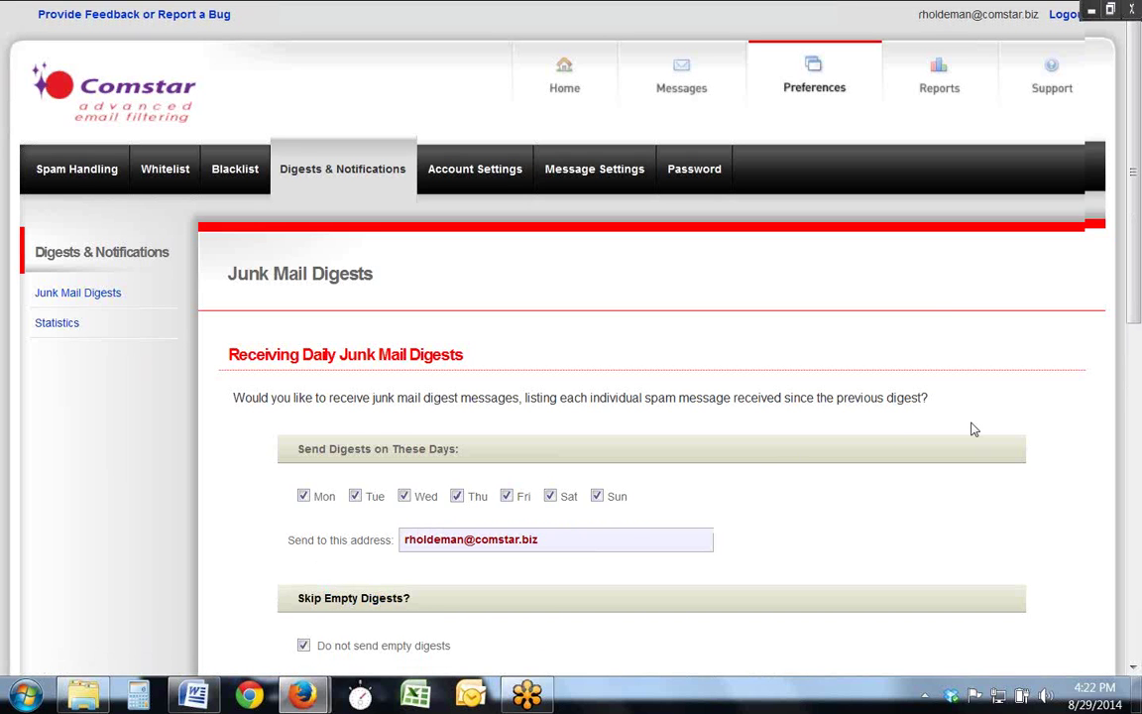
scroll(971, 428, down, 1)
scroll(972, 428, down, 3)
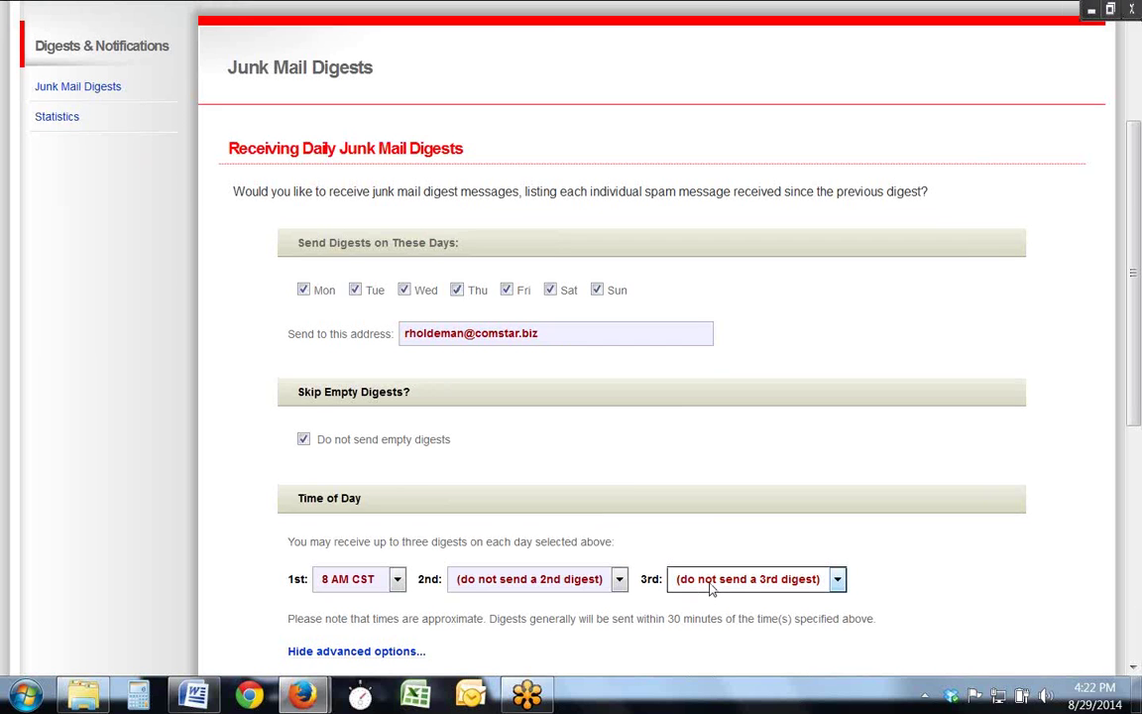
scroll(710, 589, up, 3)
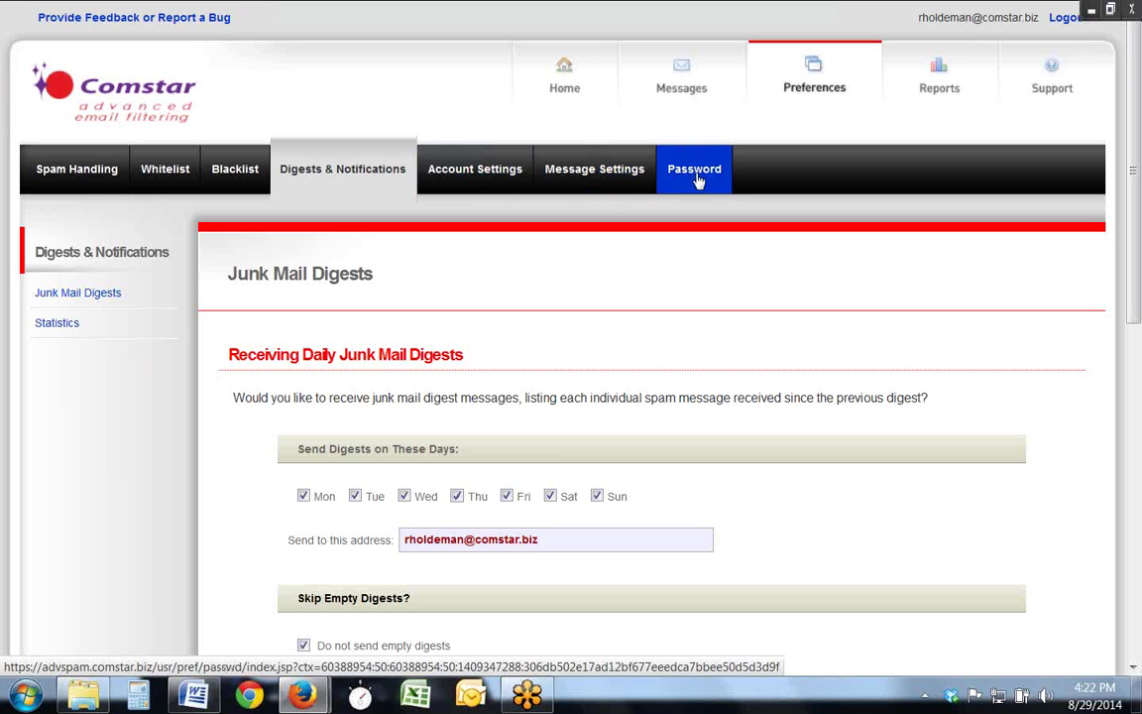
click(946, 76)
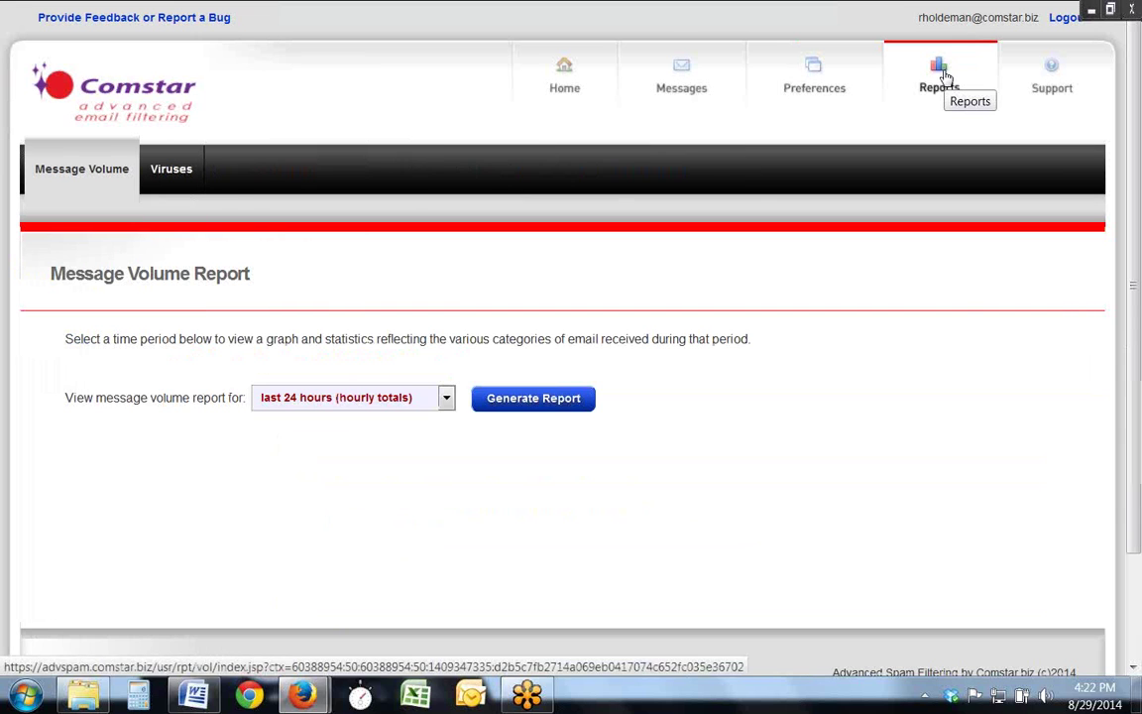
- Generate the 'last 7 days (daily totals)' message volume report and review its chart and table
click(446, 398)
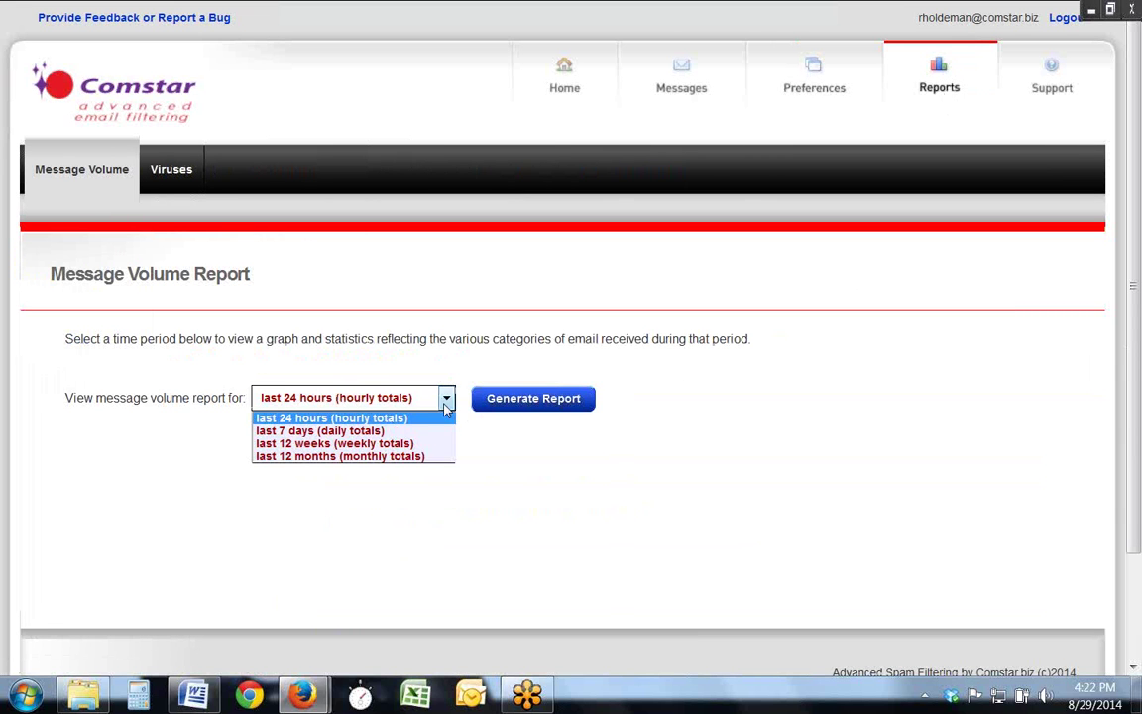
click(354, 432)
click(542, 401)
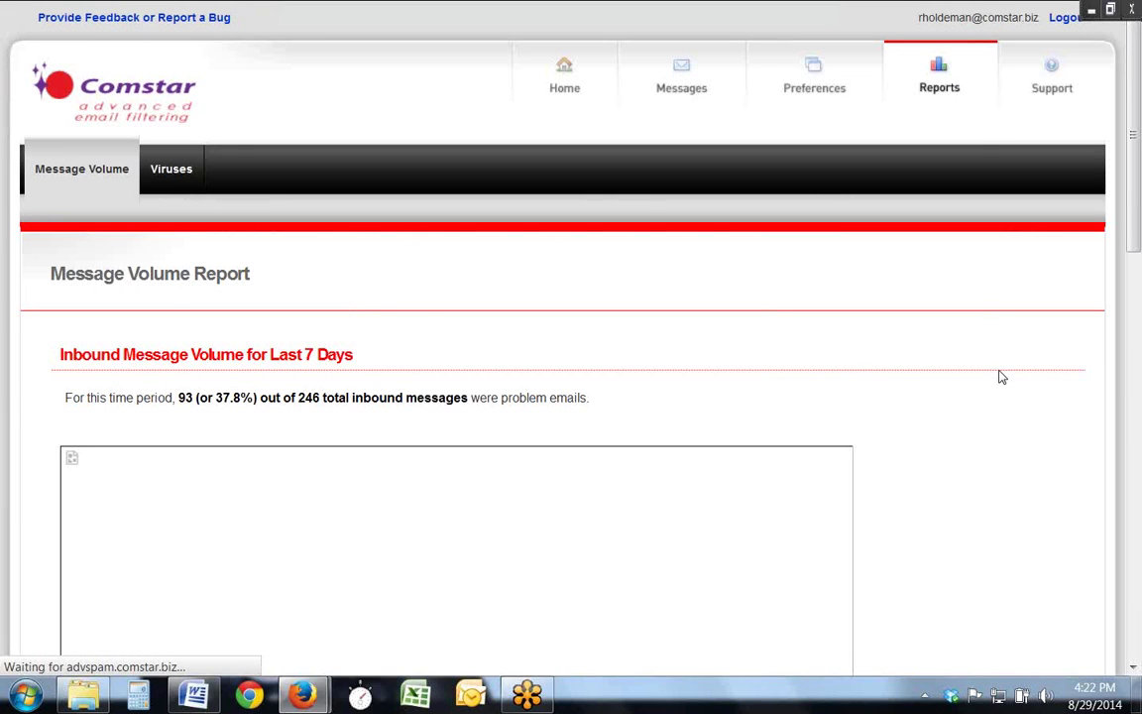
scroll(1135, 276, down, 3)
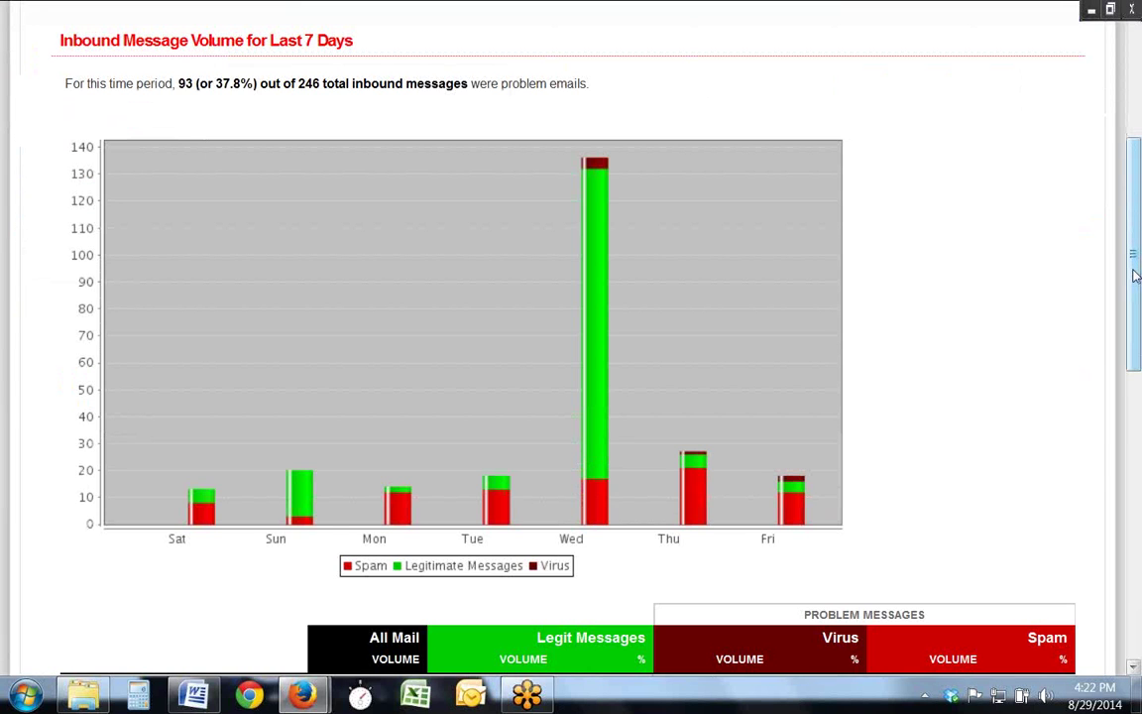
scroll(1134, 275, down, 1)
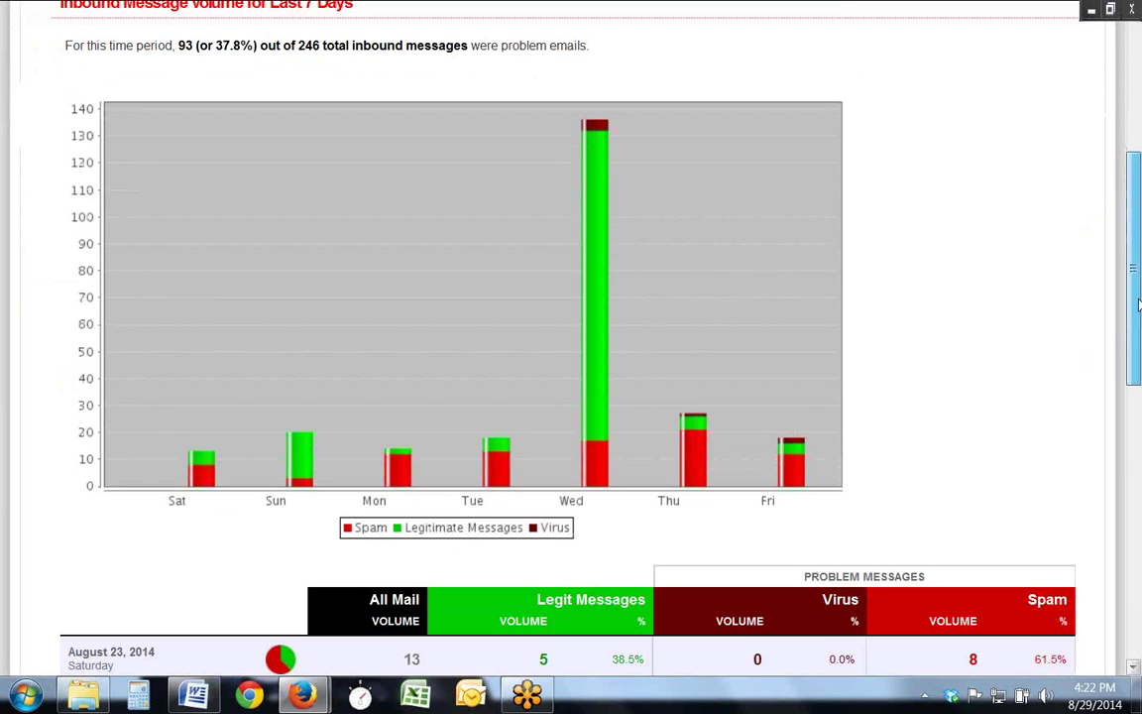
drag(1137, 305, 1137, 457)
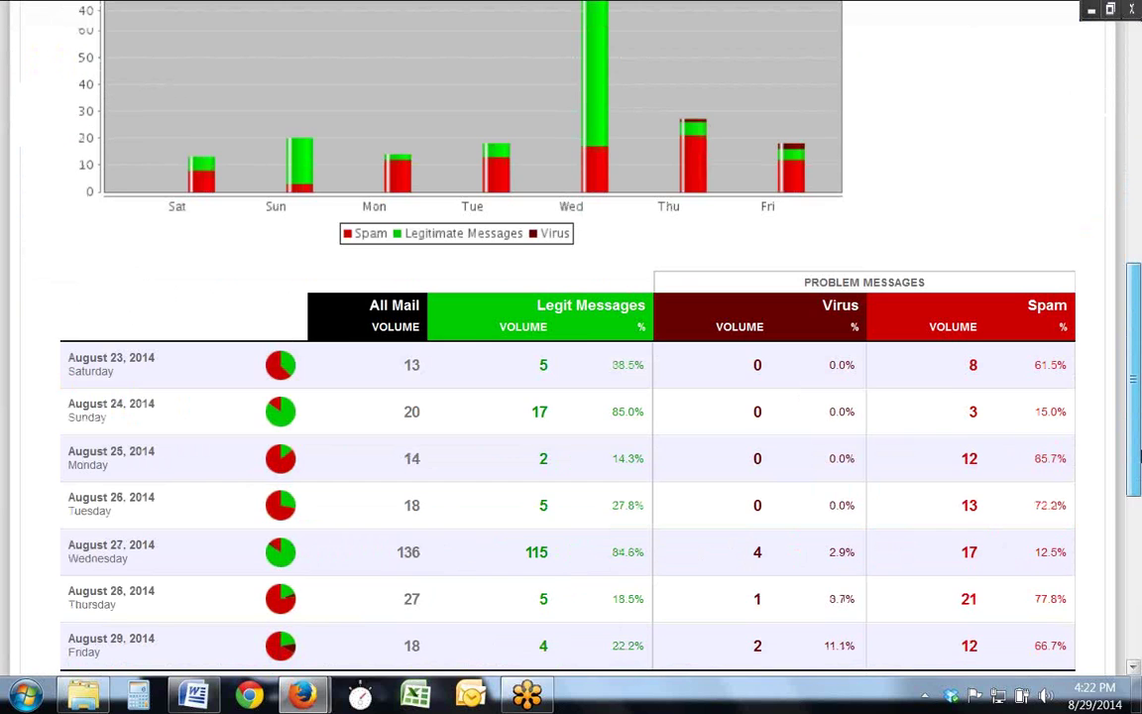
scroll(1139, 457, down, 3)
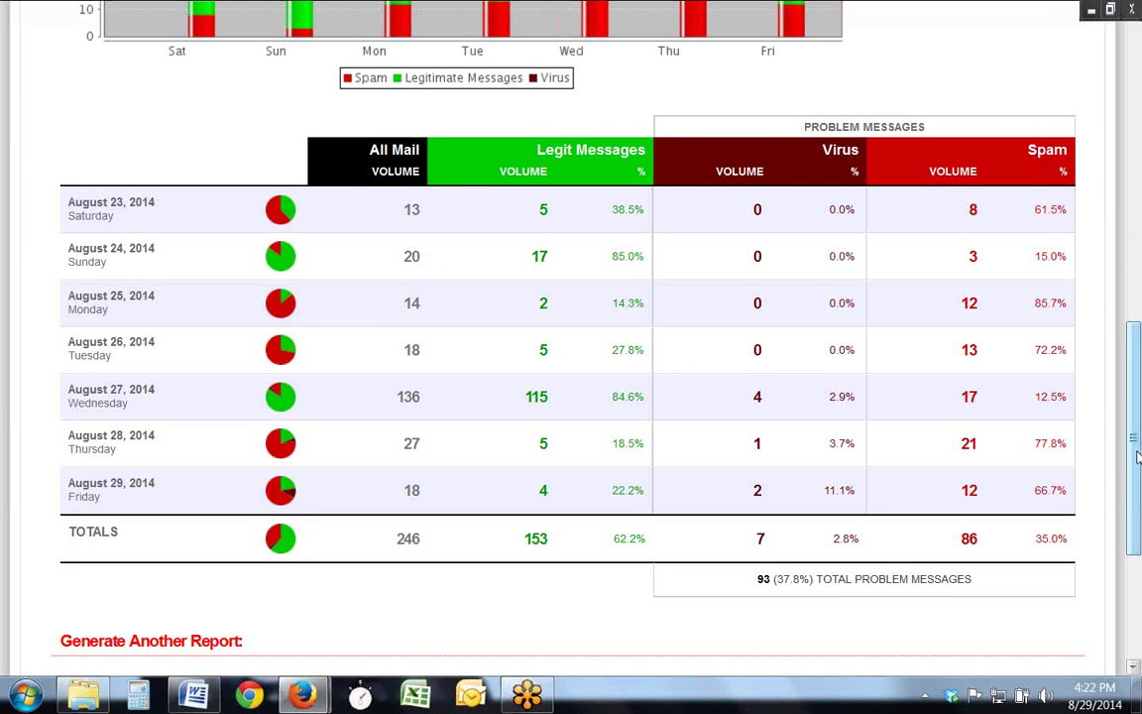
scroll(1138, 458, down, 3)
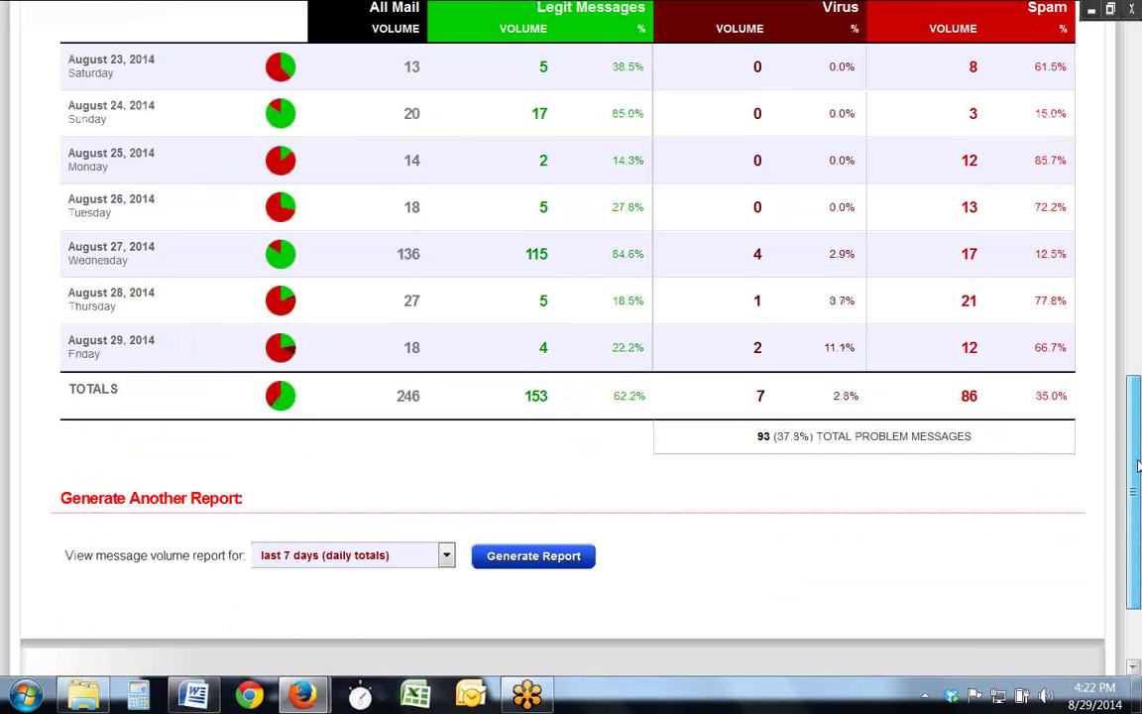
scroll(635, 219, up, 20)
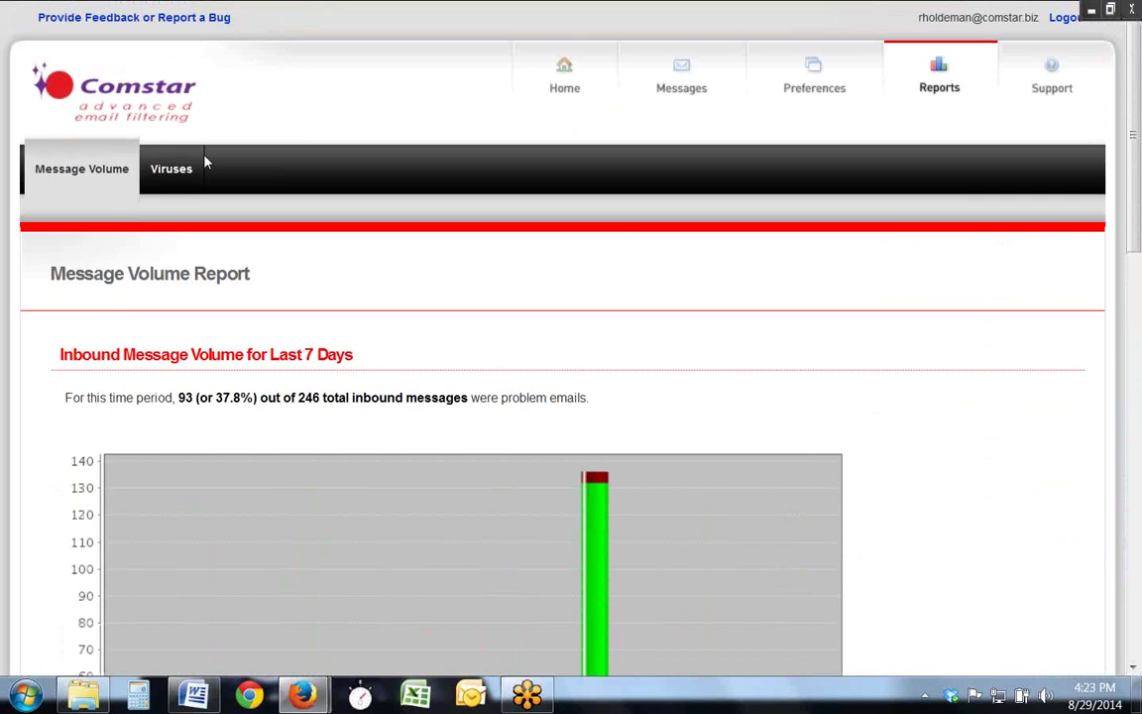
click(153, 170)
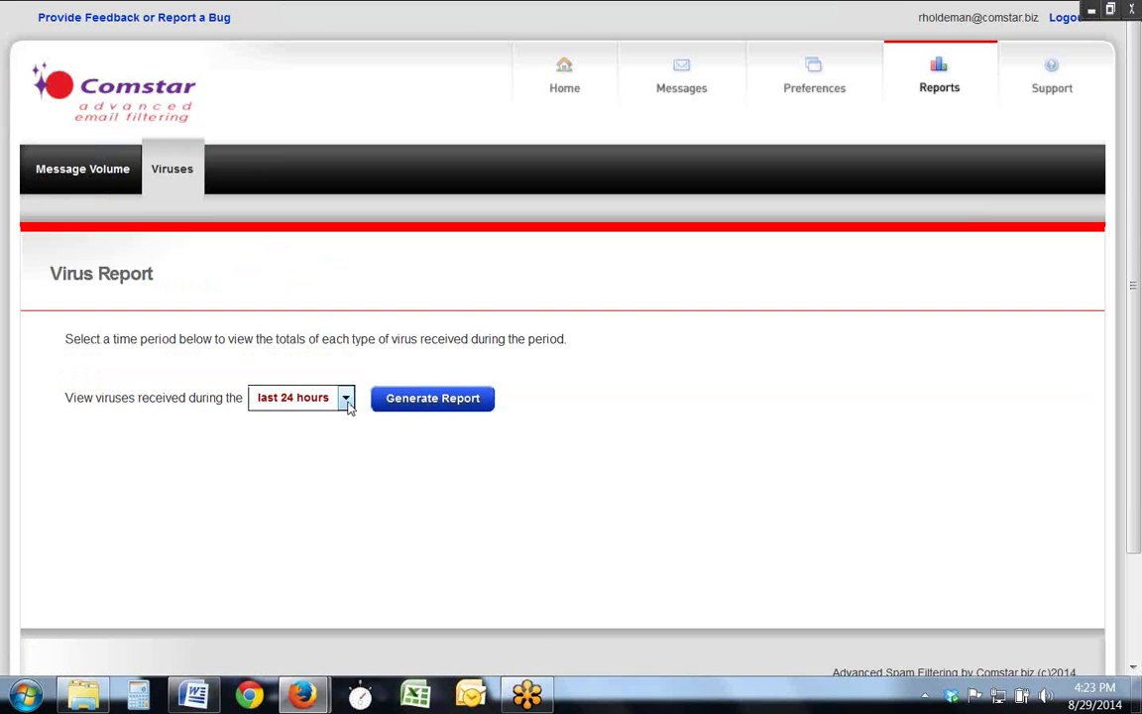
- Generate the virus report for the last 7 days, totalling 16 viruses caught
click(346, 397)
click(297, 433)
click(423, 406)
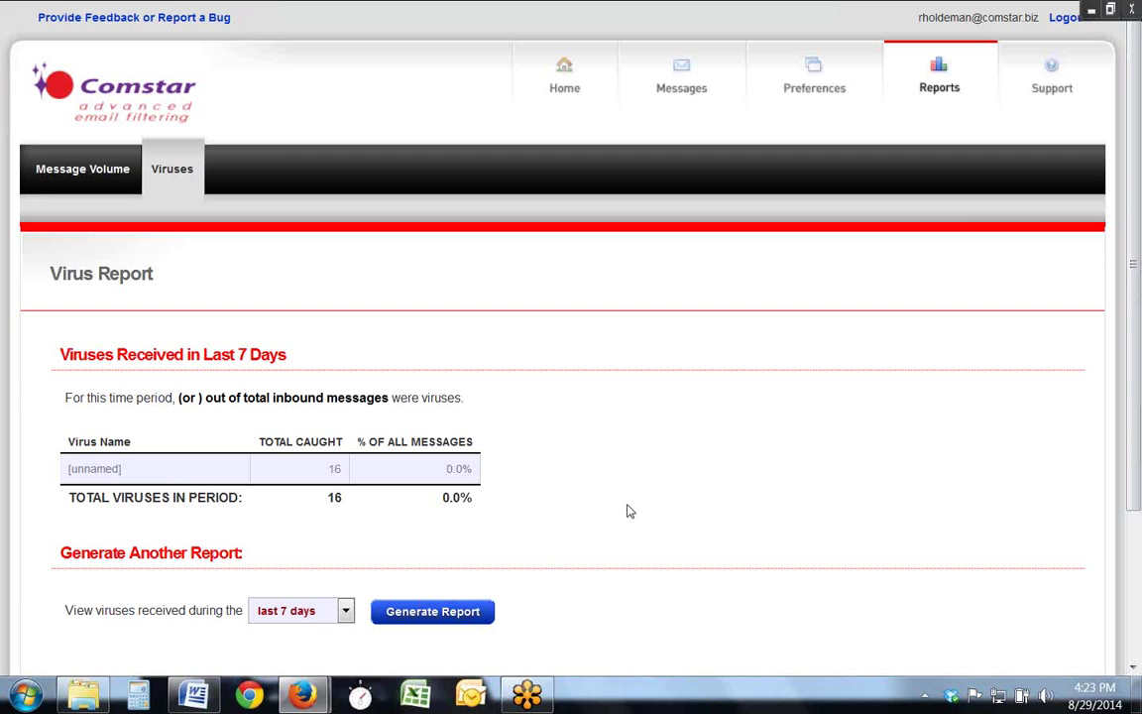
click(1049, 73)
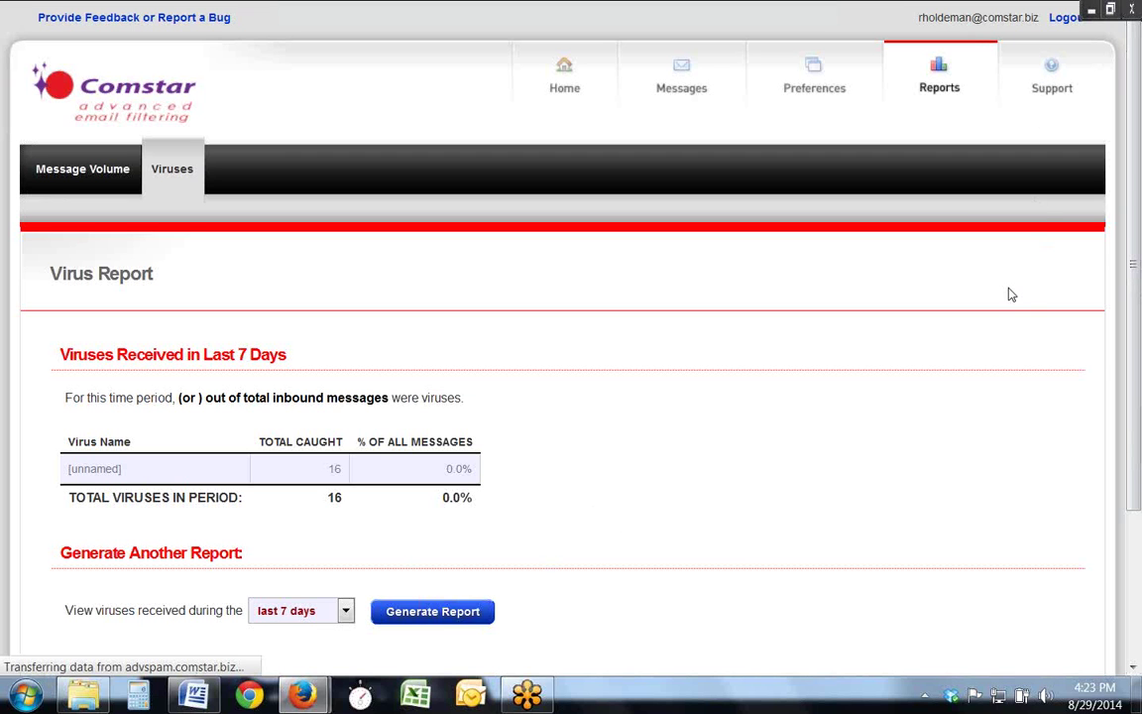